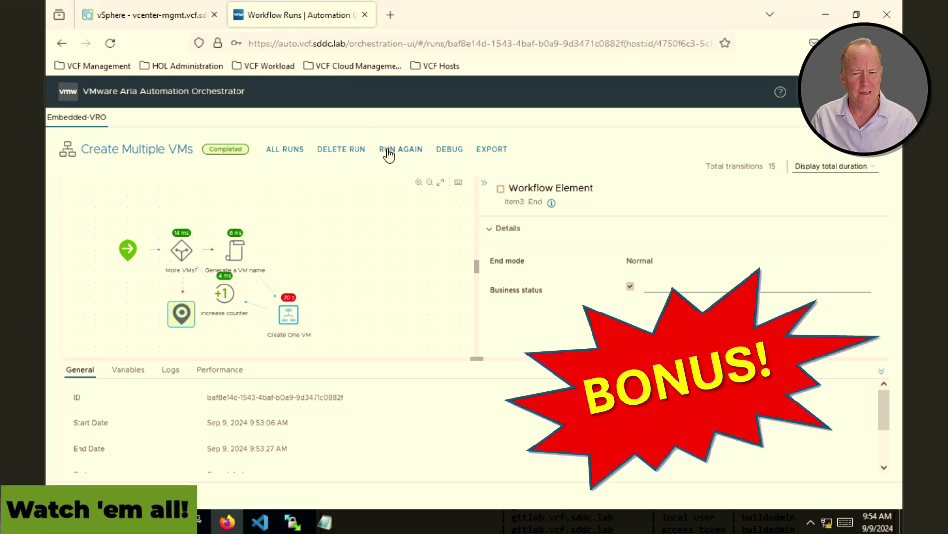
Open a new run of the Create Multiple VMs workflow and enter 1000000 for howManyVirtualMachines.
left_click(385, 153)
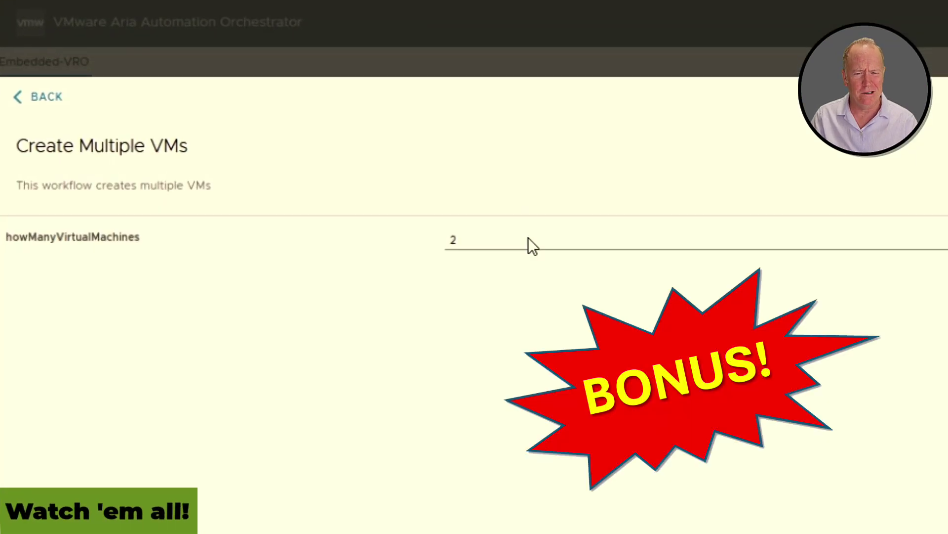
left_click(463, 238)
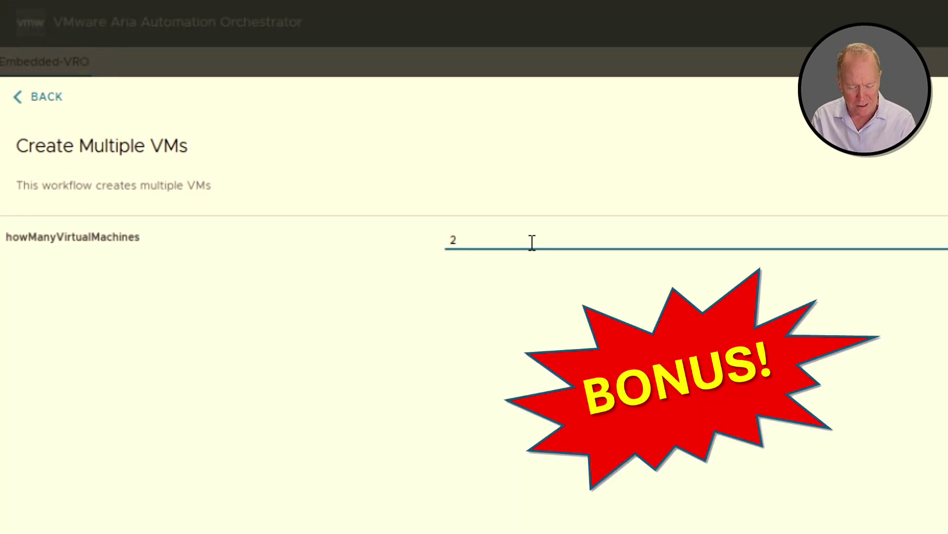
key("BackSpace")
type("1000")
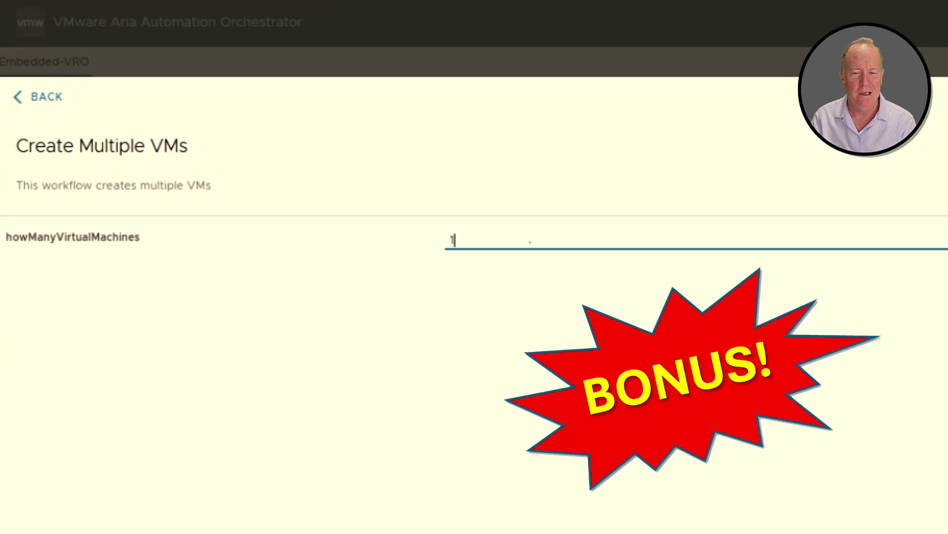
type("000")
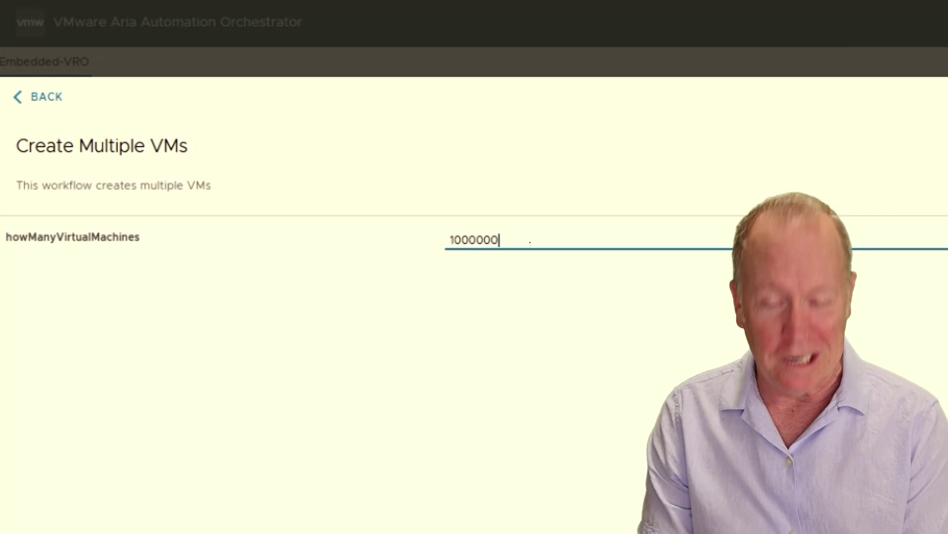
Replace the howManyVirtualMachines value with the decimal number 3.14.
key("BackSpace")
key("BackSpace")
key("BackSpace")
key("BackSpace")
key("BackSpace")
key("BackSpace")
key("BackSpace")
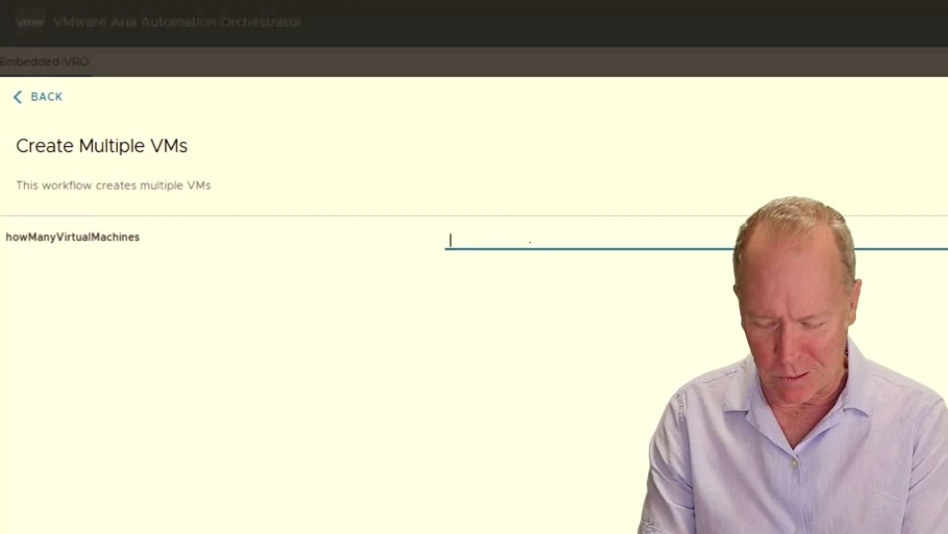
type("3.14")
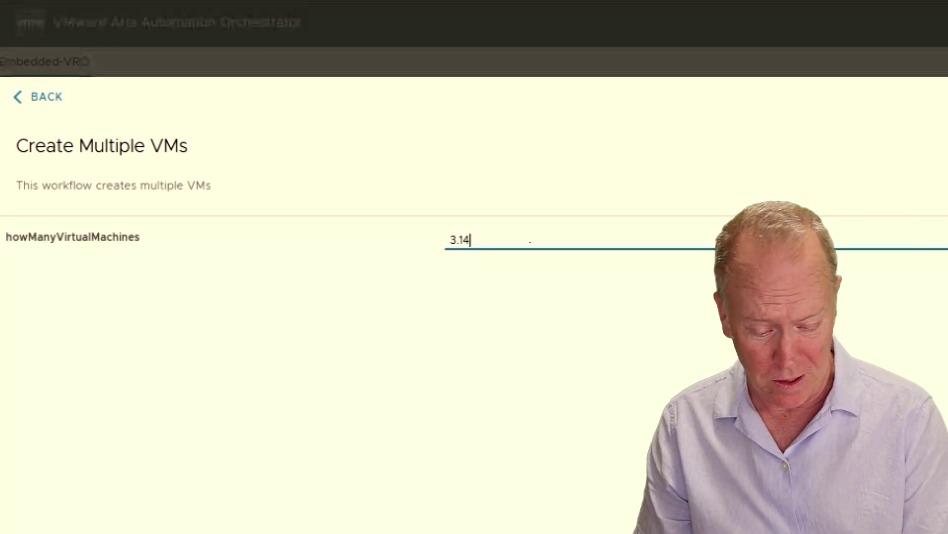
Replace the howManyVirtualMachines value with the negative number -1.
key("BackSpace")
key("BackSpace")
key("BackSpace")
key("BackSpace")
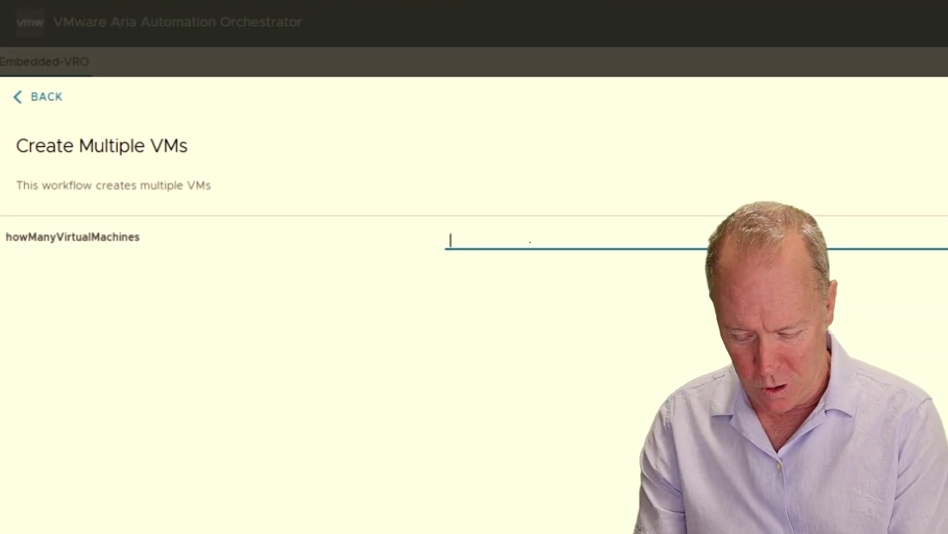
type("-1")
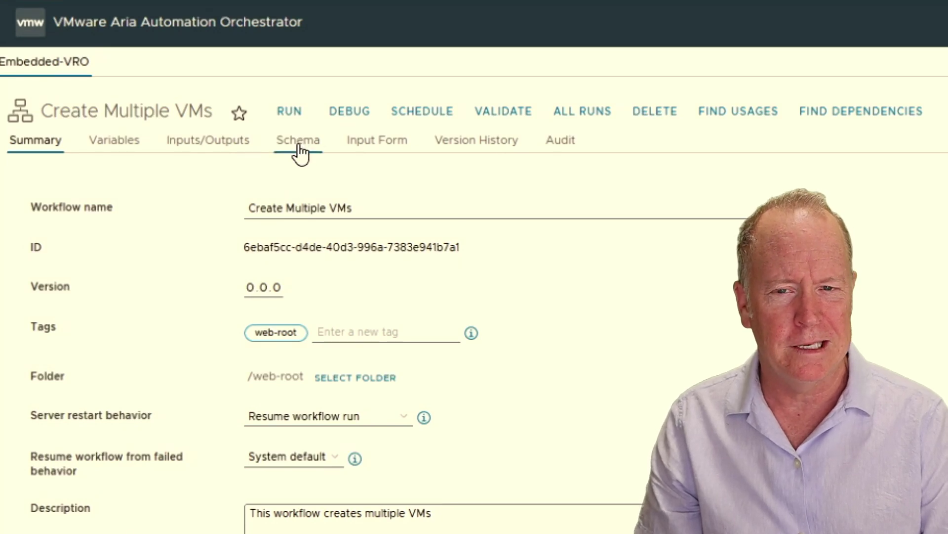
In the workflow's input form, change the howManyVirtualMachines field label to "How many virtual machines?".
left_click(388, 148)
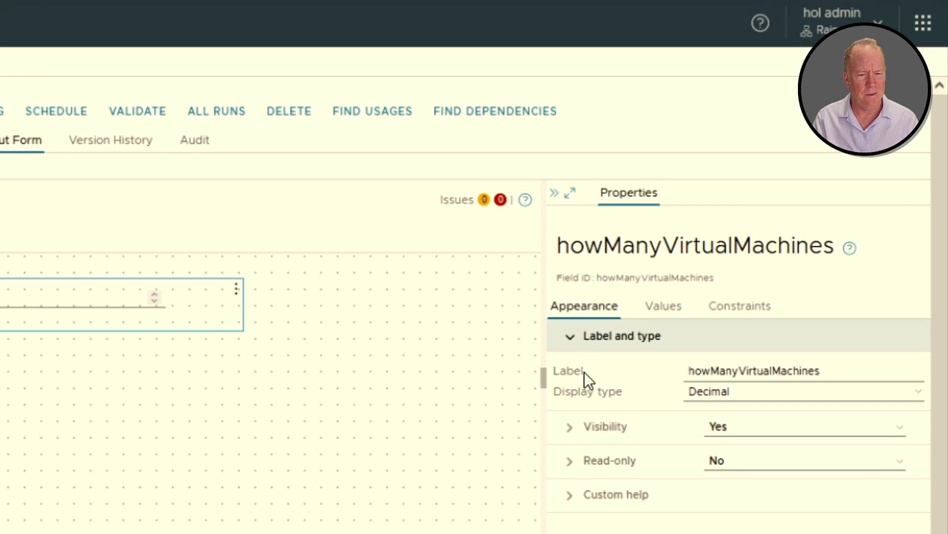
left_click(743, 378)
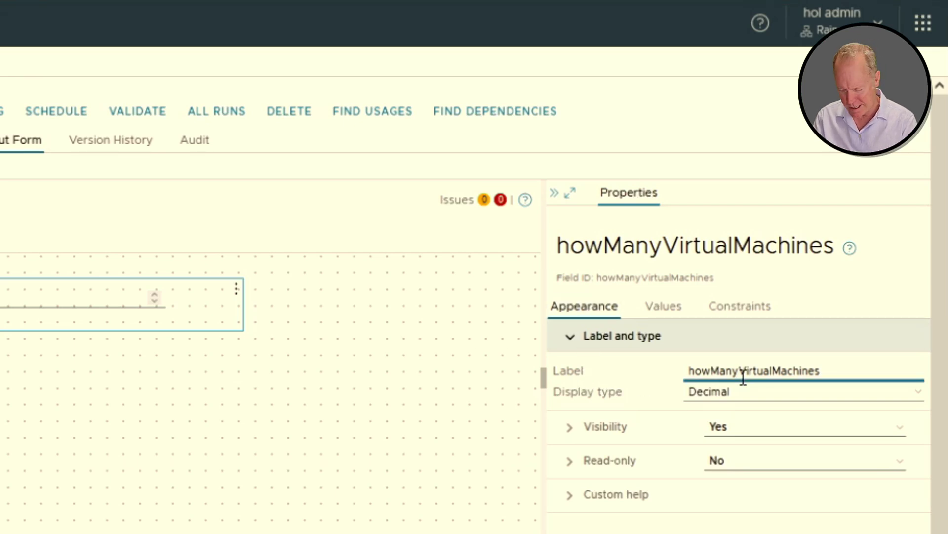
double_click(743, 378)
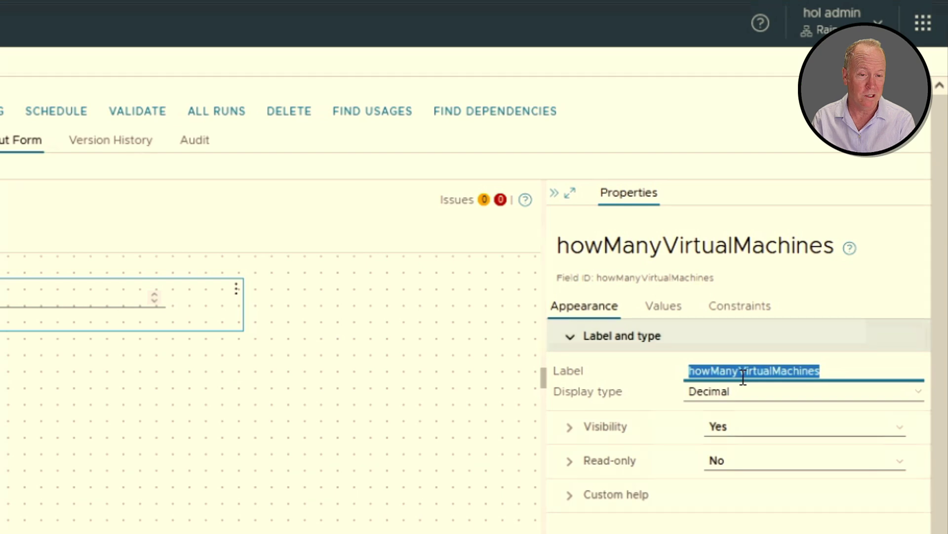
type("How many virtual machines?")
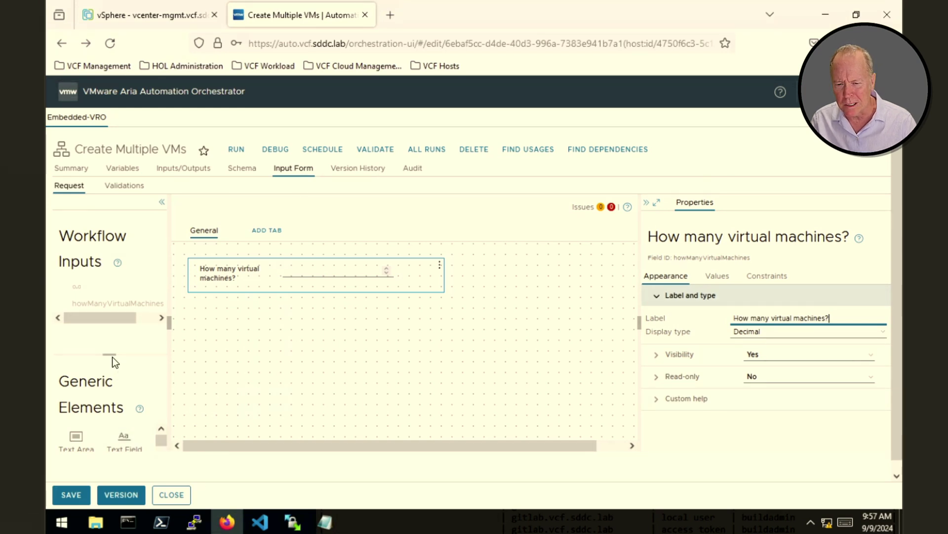
Make the "How many virtual machines?" field mandatory by setting its "This field cannot be empty" constraint to Yes.
left_click_drag(110, 355, 100, 264)
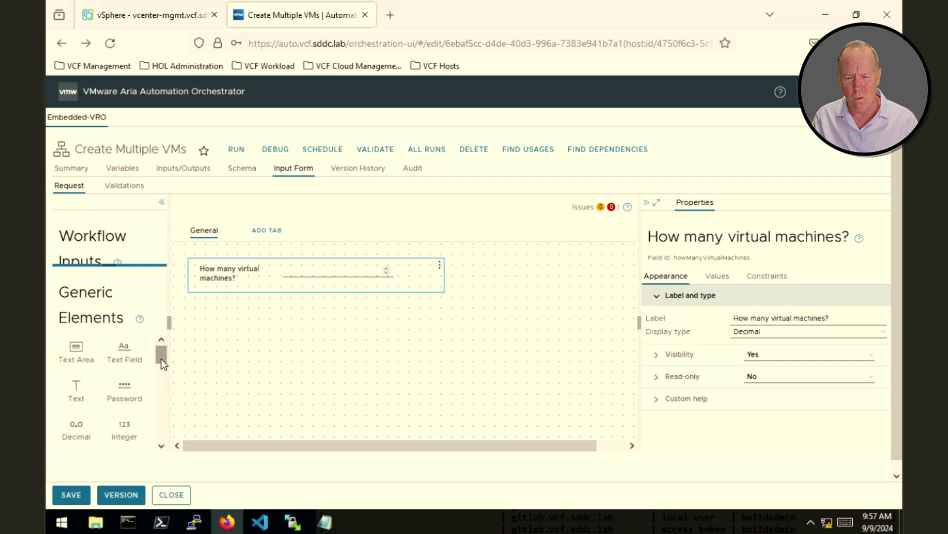
left_click_drag(161, 362, 162, 379)
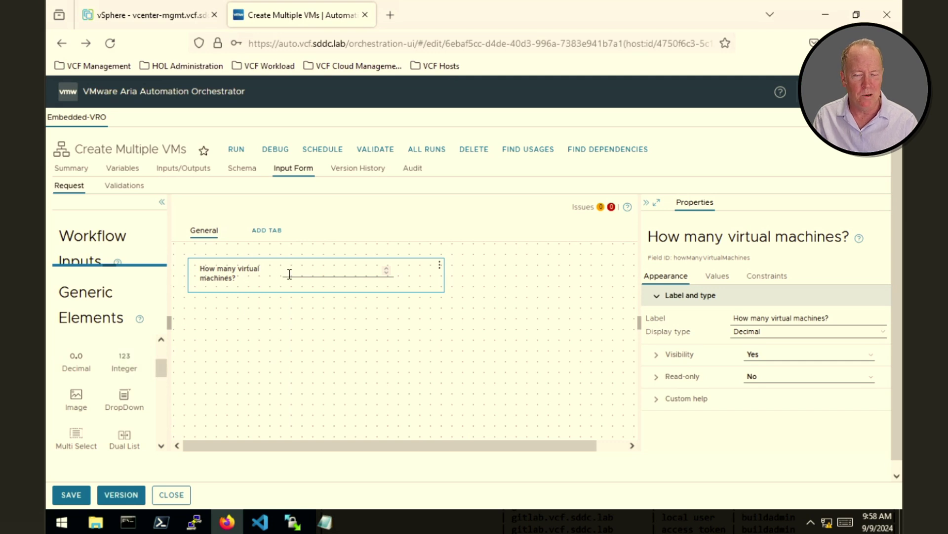
left_click(765, 280)
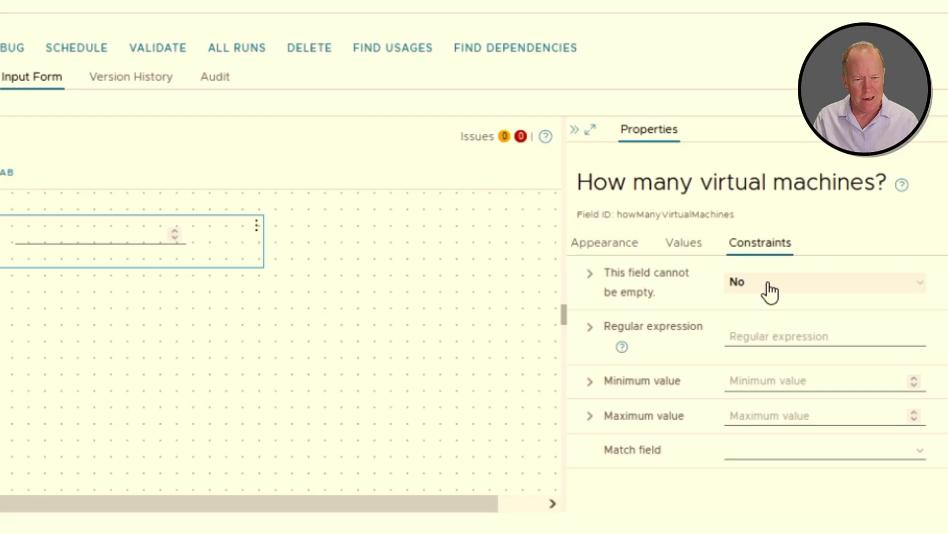
left_click(770, 292)
left_click(760, 311)
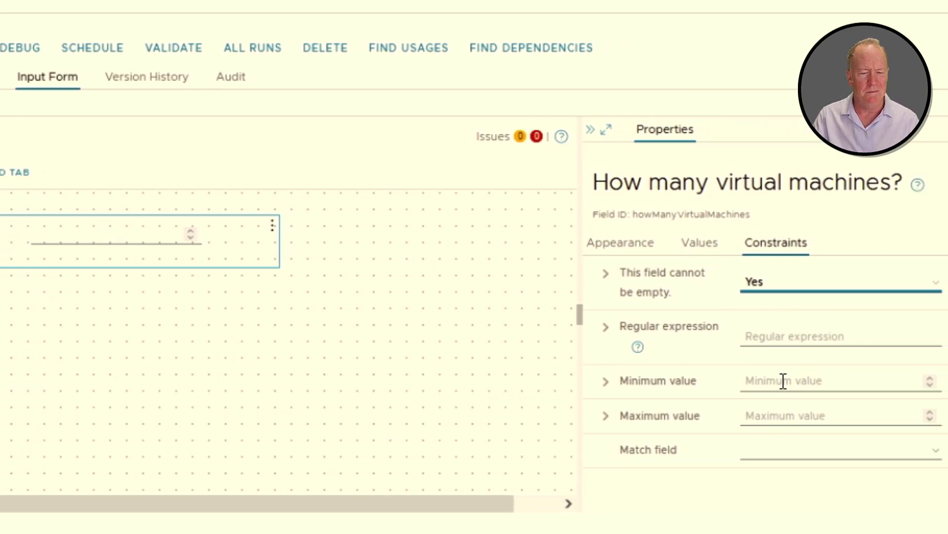
Limit the "How many virtual machines?" field to a minimum value of 1 and a maximum of 10, and save the workflow.
left_click(767, 380)
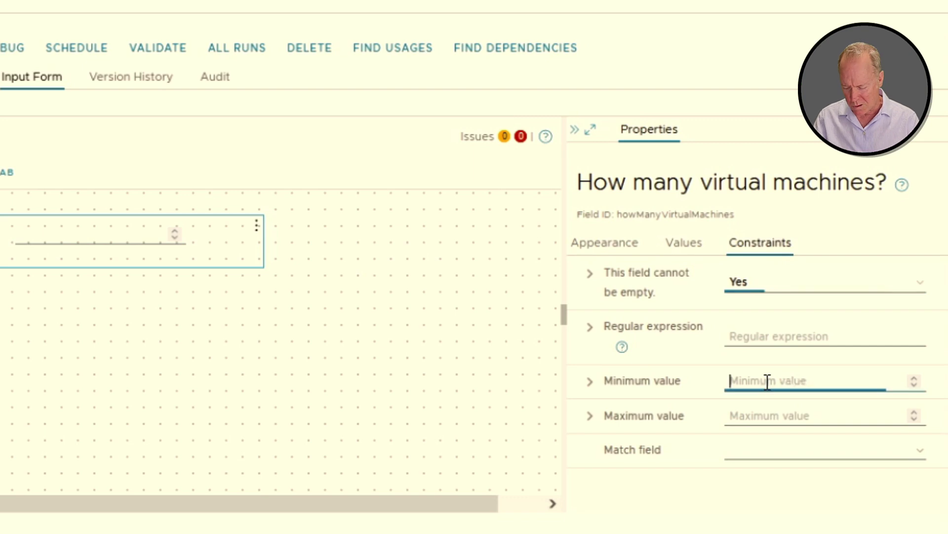
type("1")
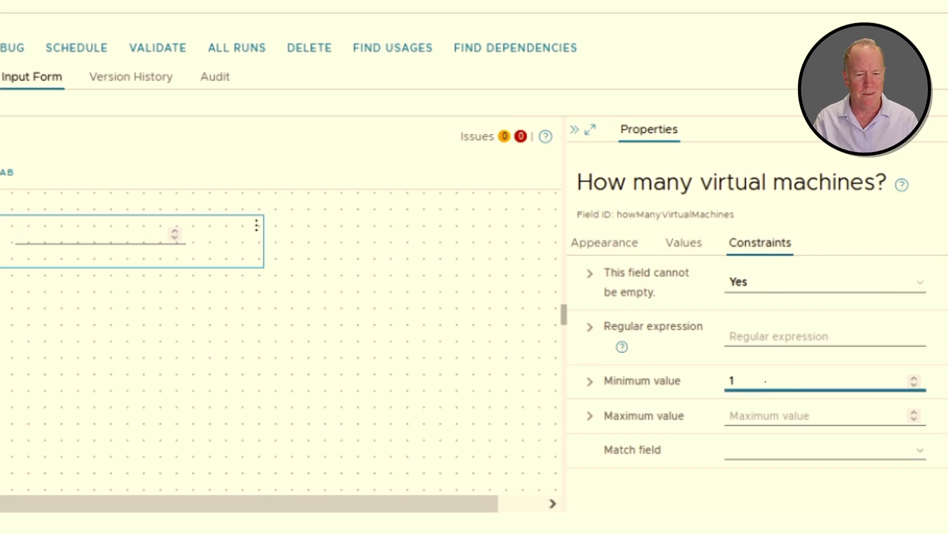
left_click(767, 414)
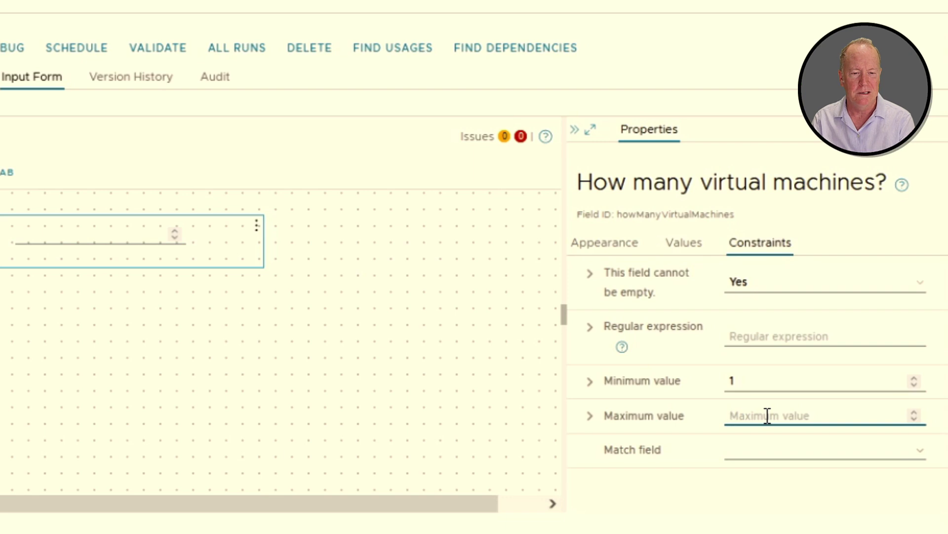
type("10")
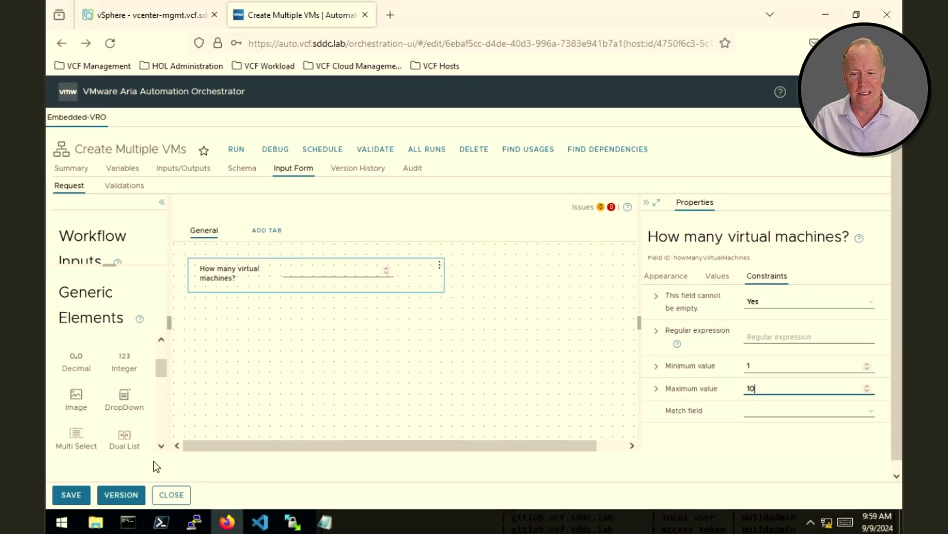
left_click(70, 495)
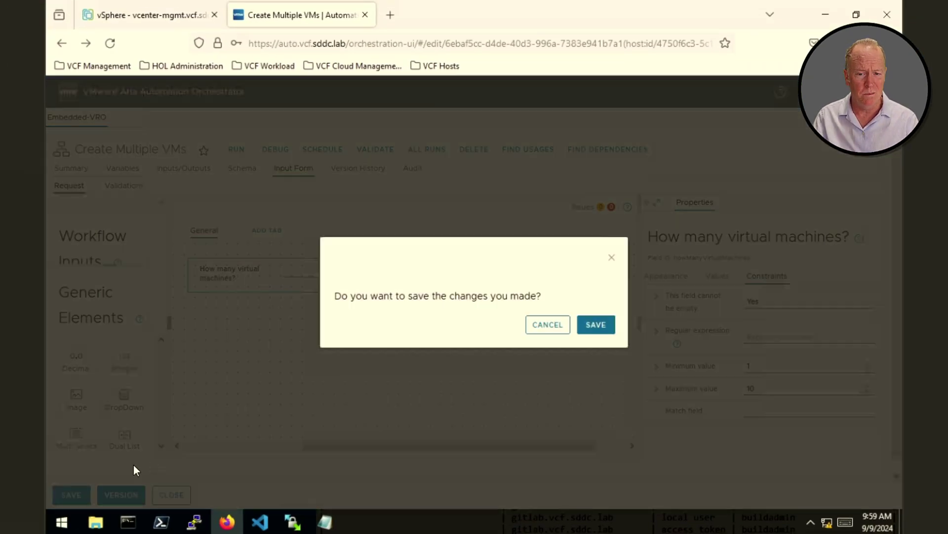
left_click(595, 325)
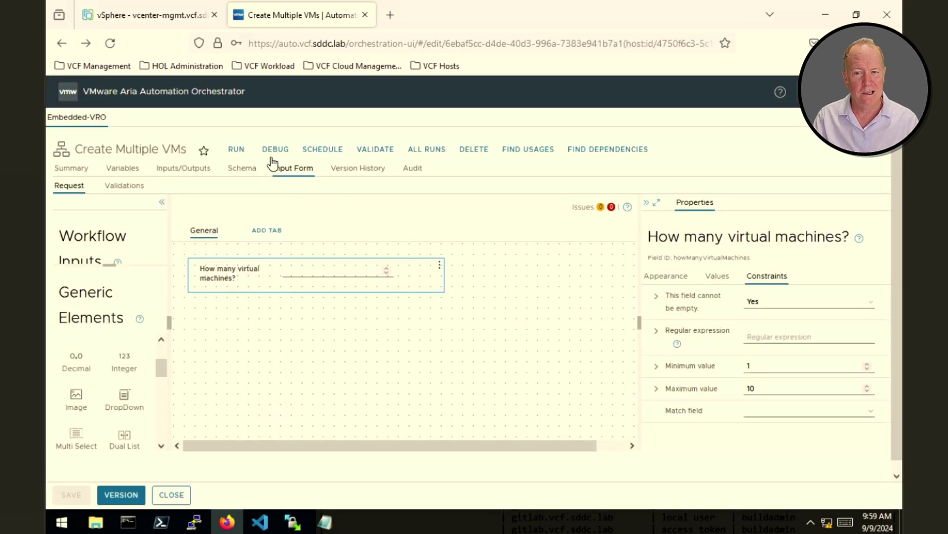
Open a run of the workflow and test the upper limit of the virtual machine count with 100 and 11.
left_click(235, 151)
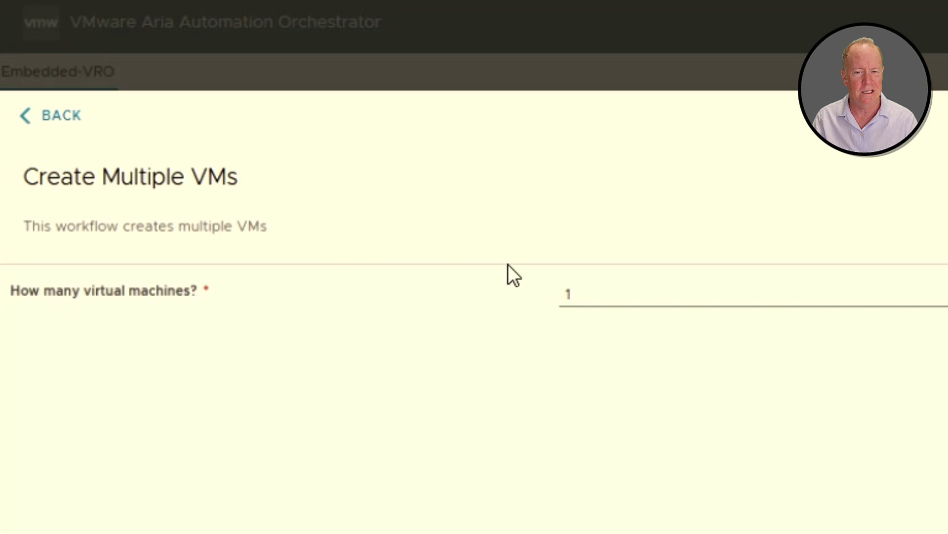
left_click(608, 300)
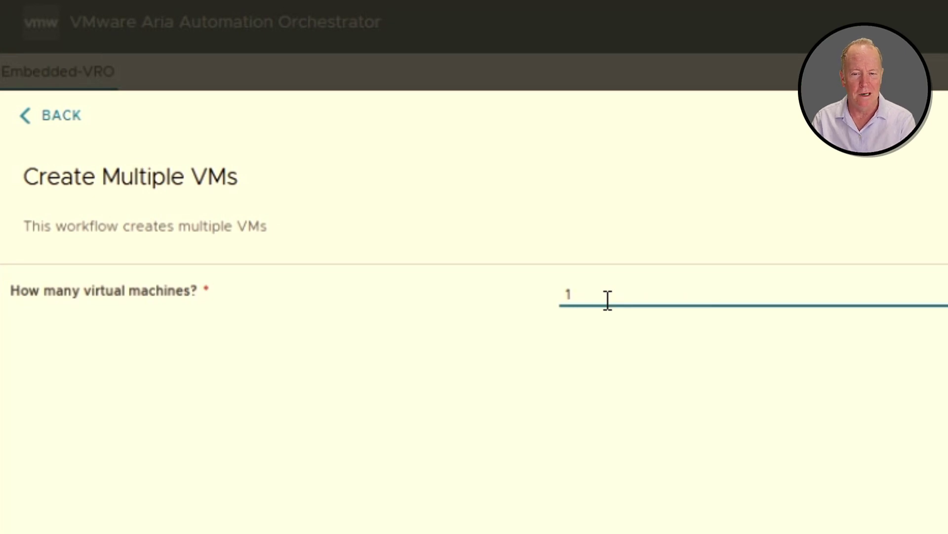
type("00")
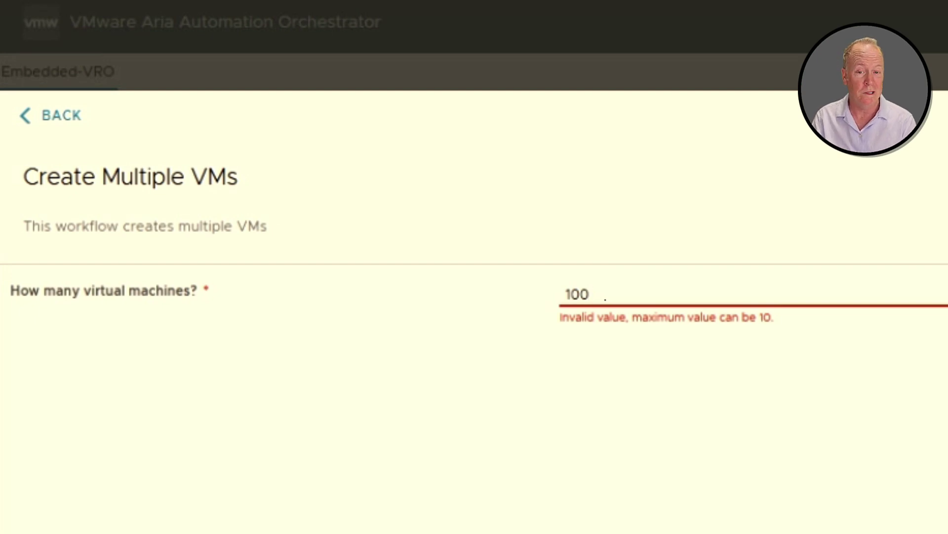
key("BackSpace")
key("BackSpace")
type("11")
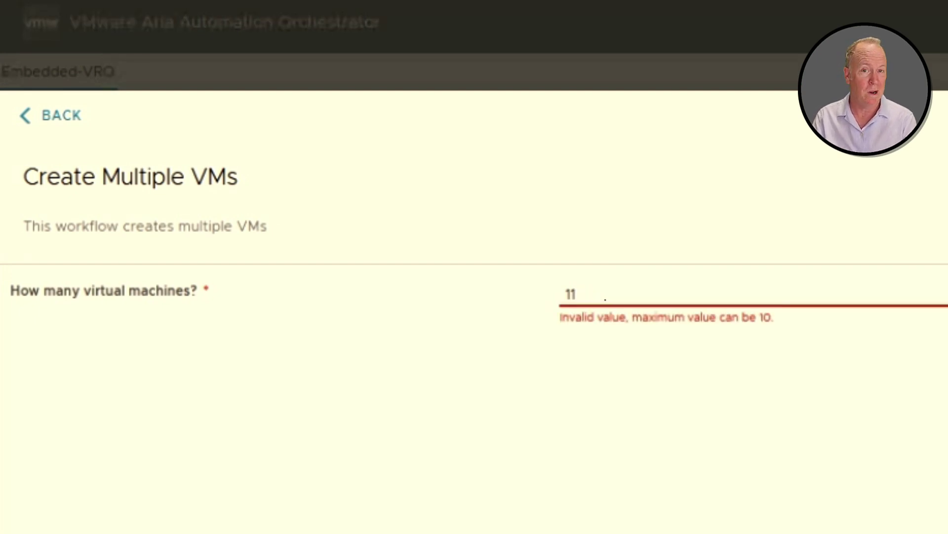
Test the virtual machine count with an empty field and with the below-minimum values 0 and -100.
key("BackSpace")
key("BackSpace")
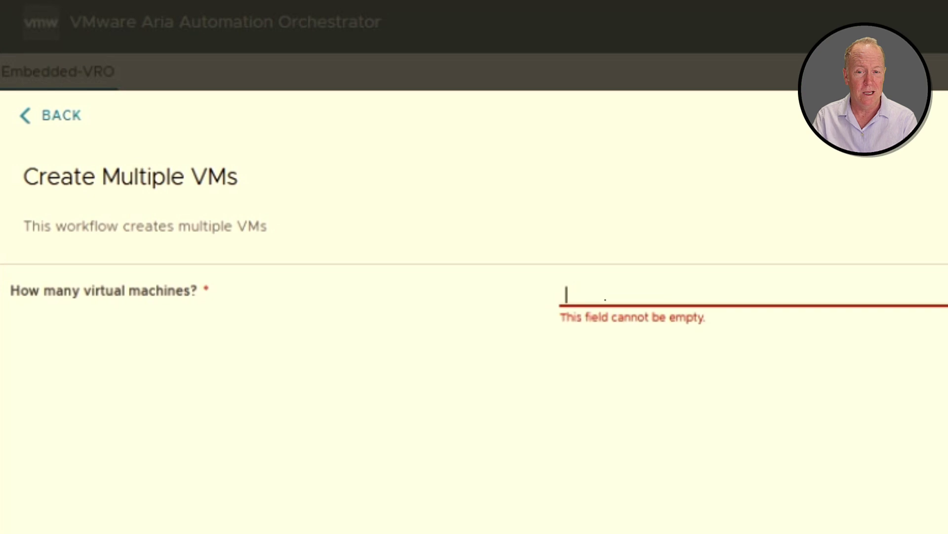
type("0")
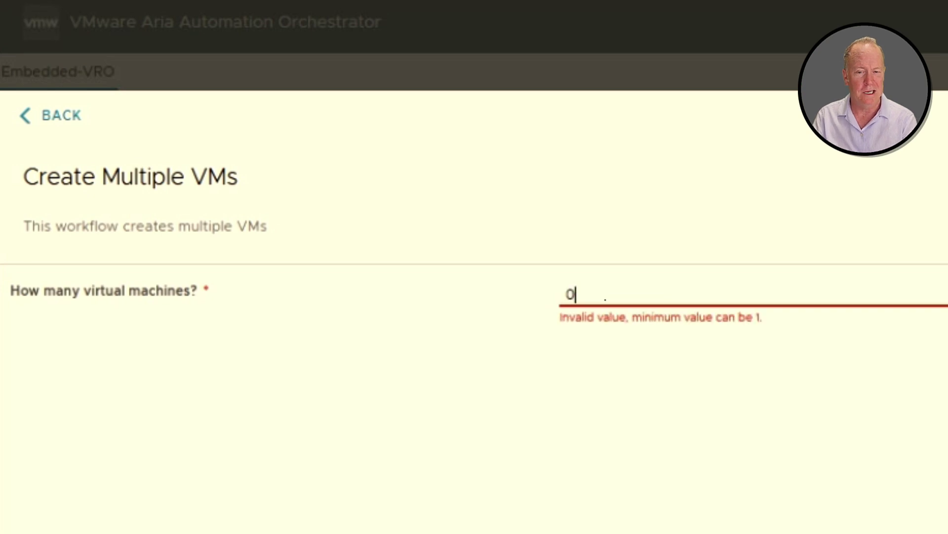
key("BackSpace")
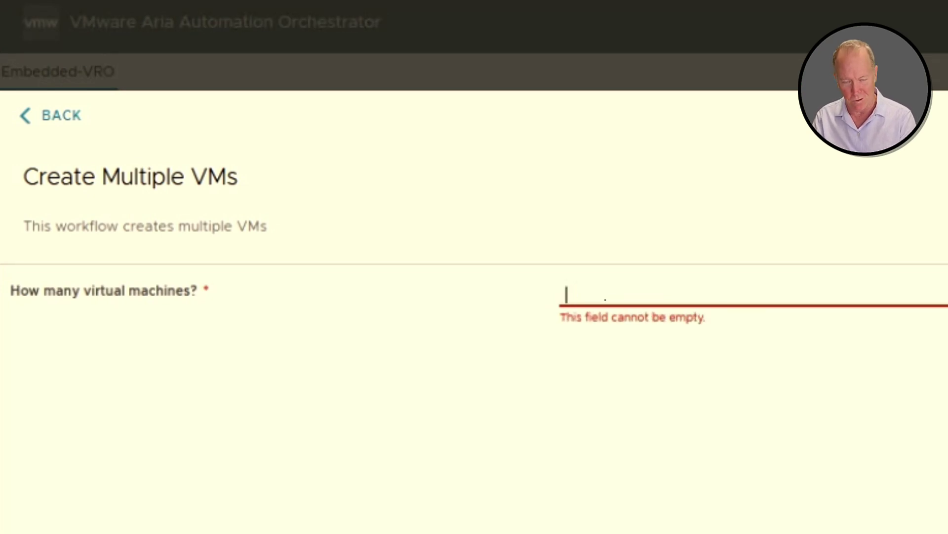
type("-100")
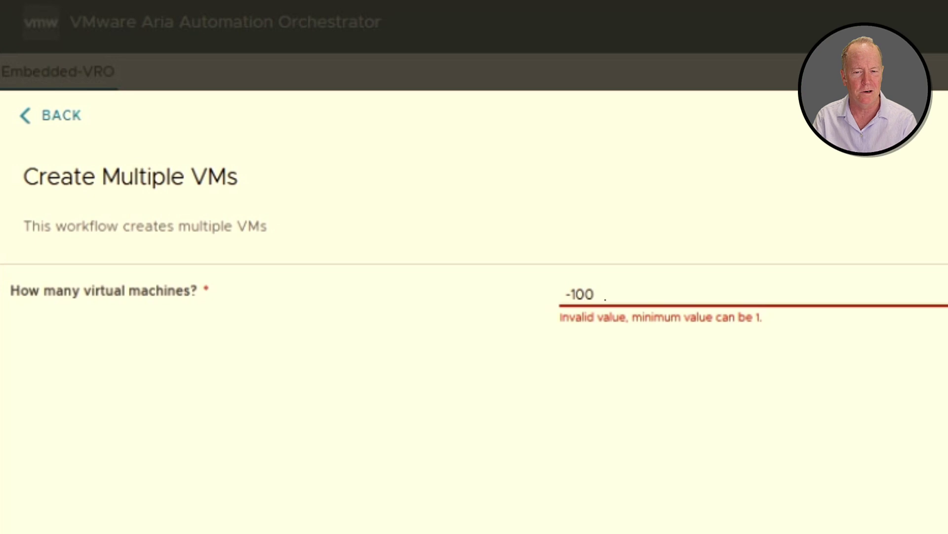